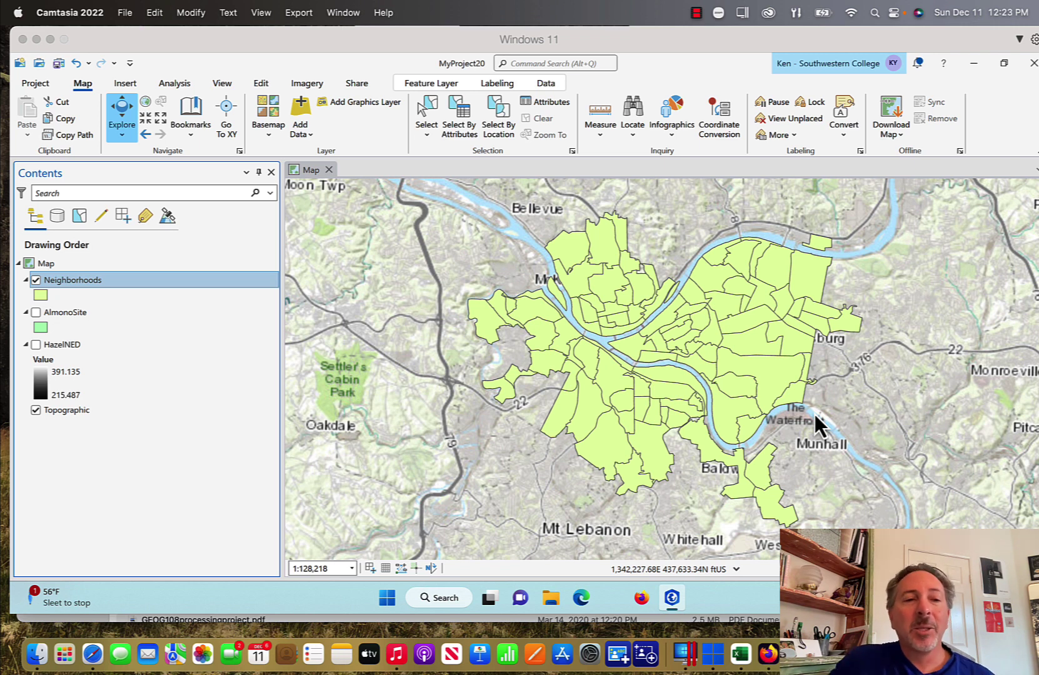
# Step: Review the Neighborhoods attribute table, then close it
pyautogui.rightClick(88, 282)
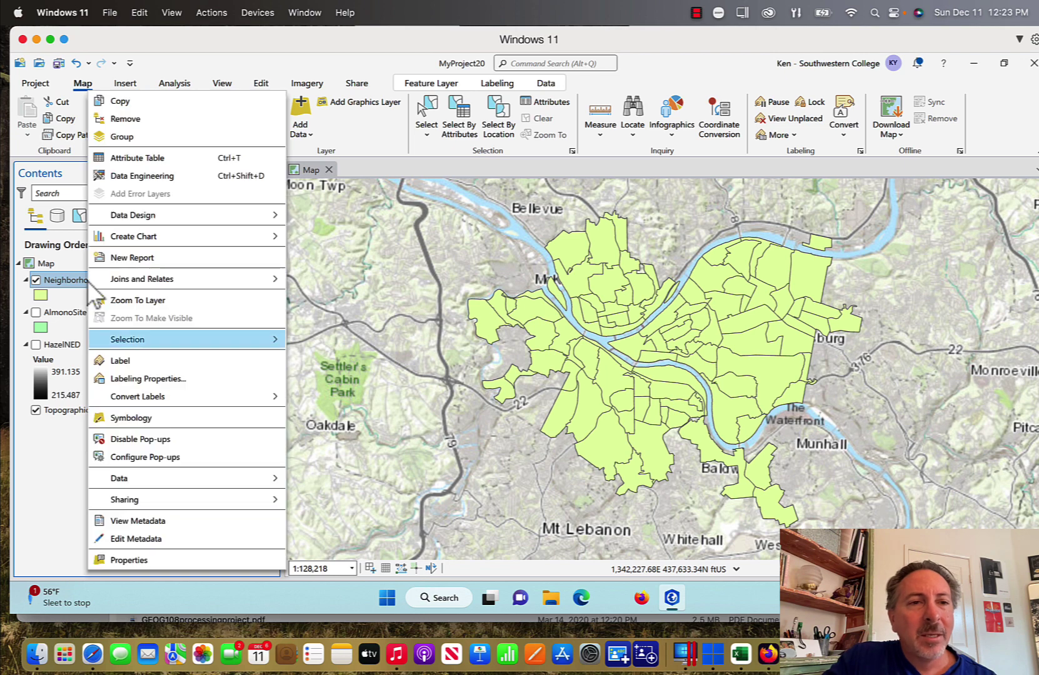
pyautogui.click(145, 159)
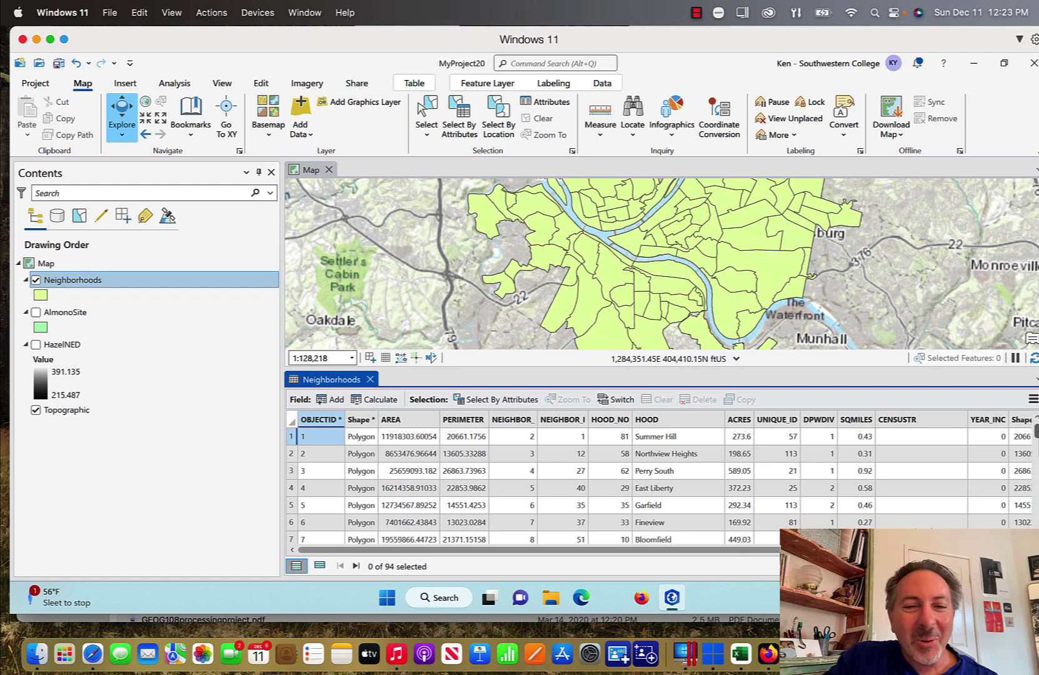
pyautogui.scroll(-20, 657, 484)
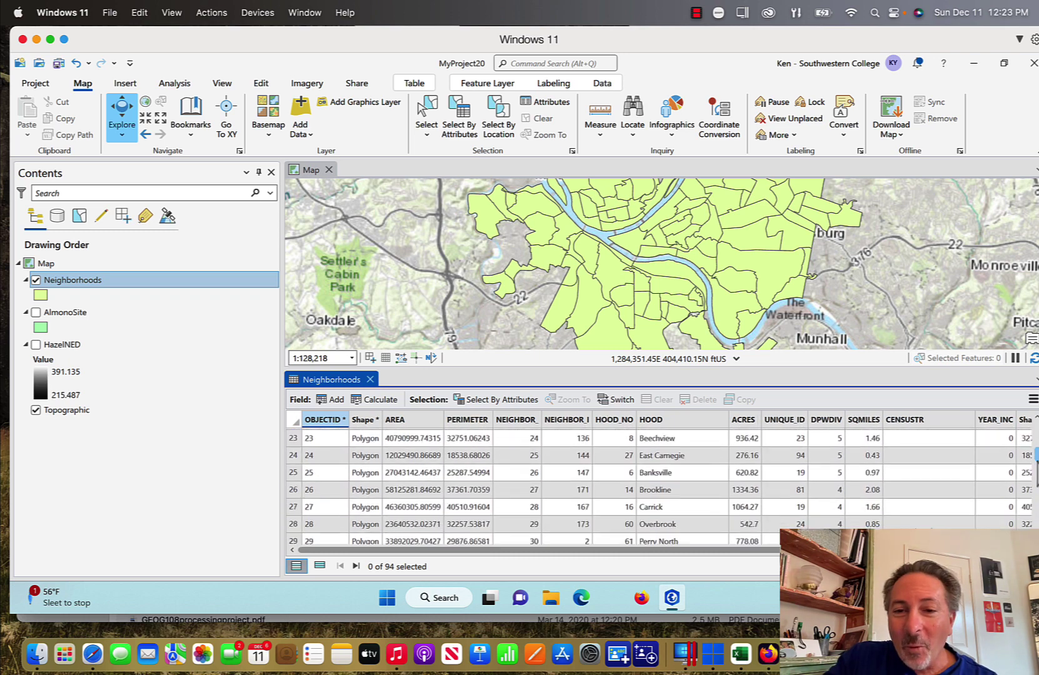
pyautogui.scroll(20, 656, 485)
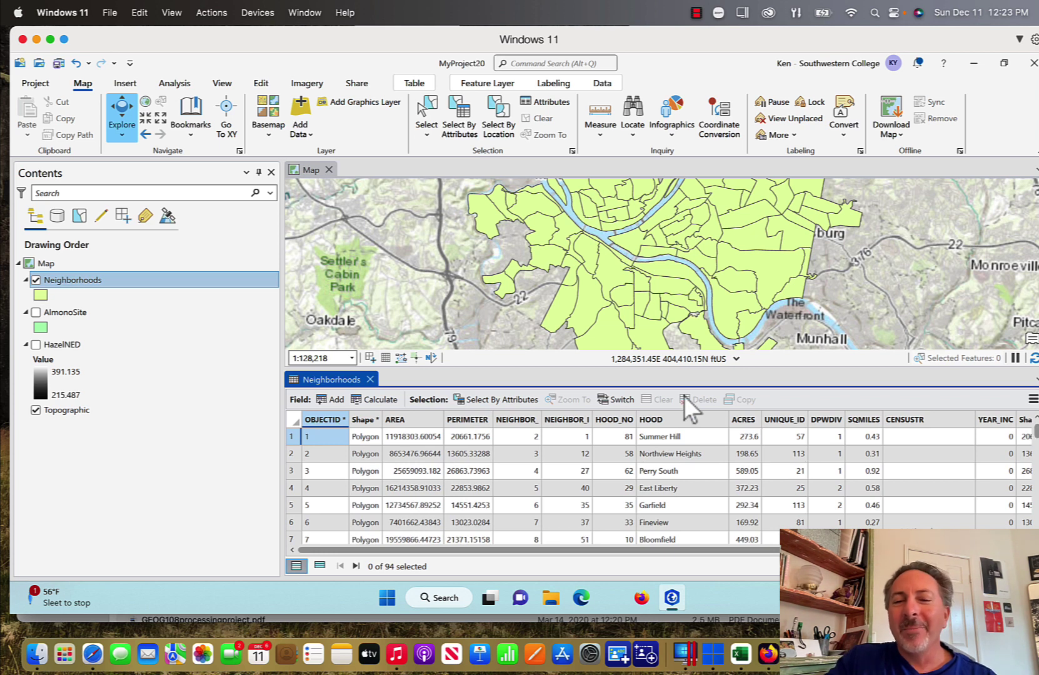
pyautogui.click(370, 378)
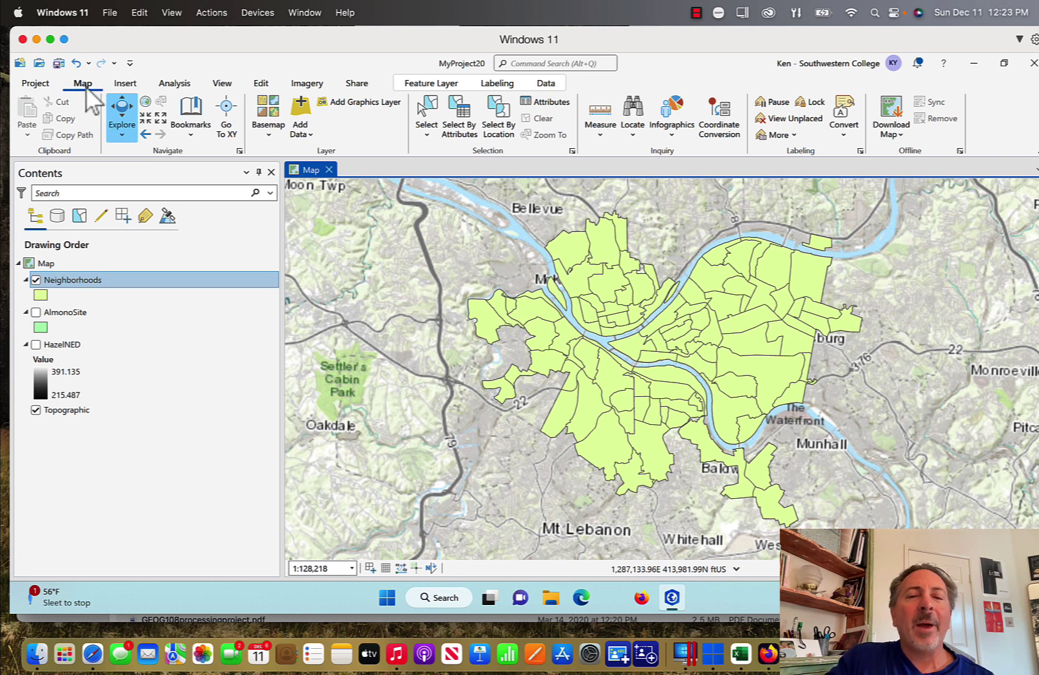
# Step: Start a new-selection query on Neighborhoods with HOOD is equal Hazelwood, and add a second clause
pyautogui.click(462, 112)
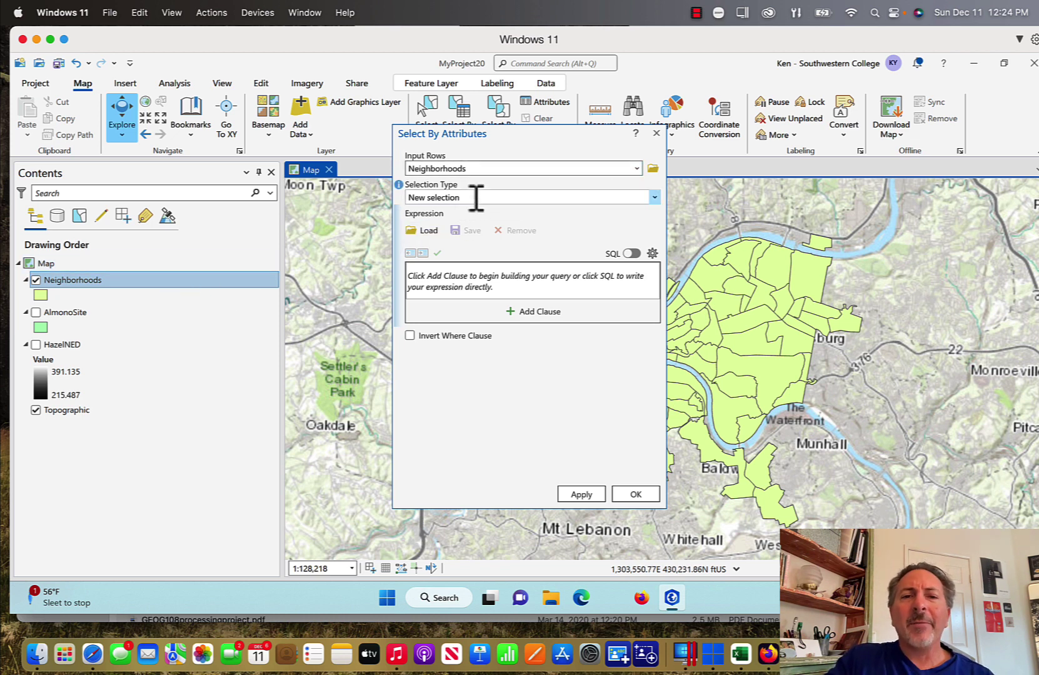
pyautogui.click(654, 198)
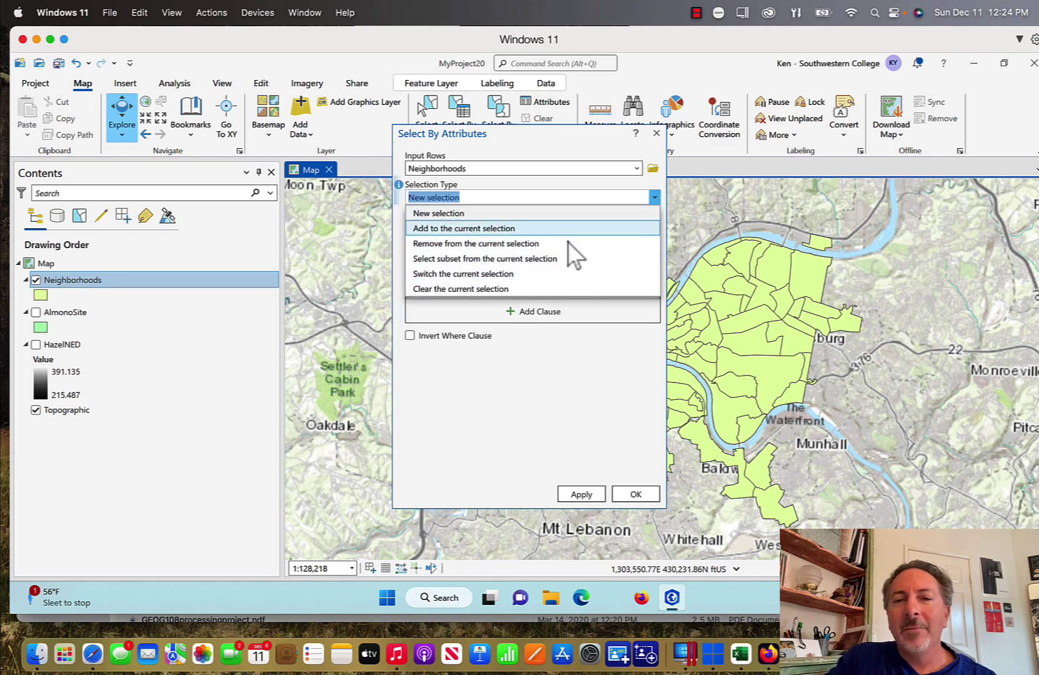
pyautogui.click(536, 199)
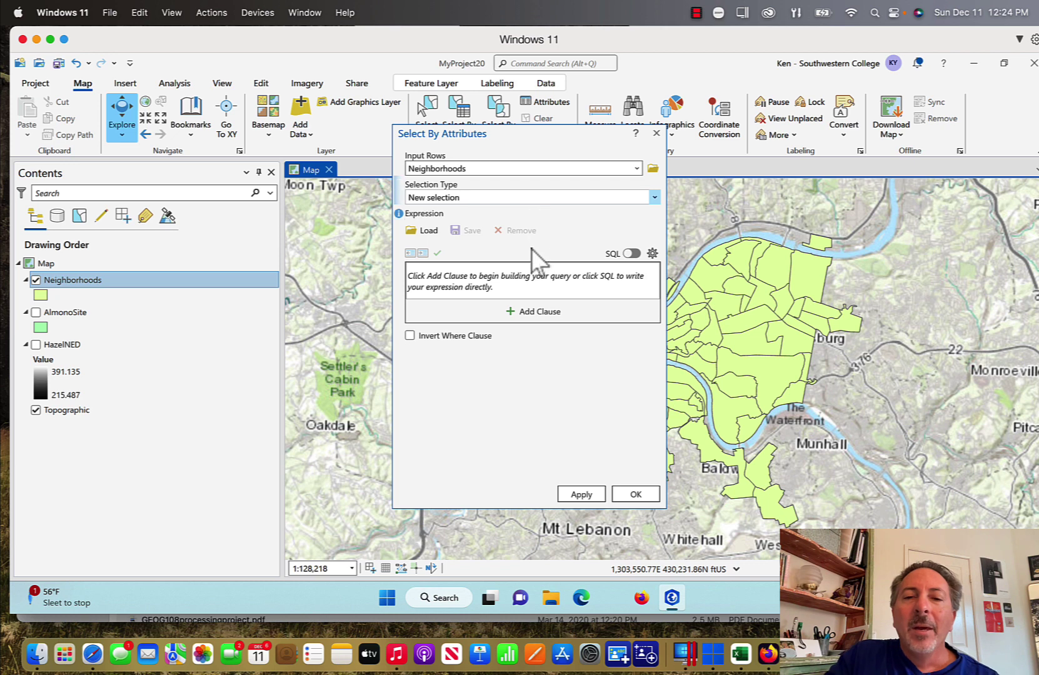
pyautogui.click(521, 312)
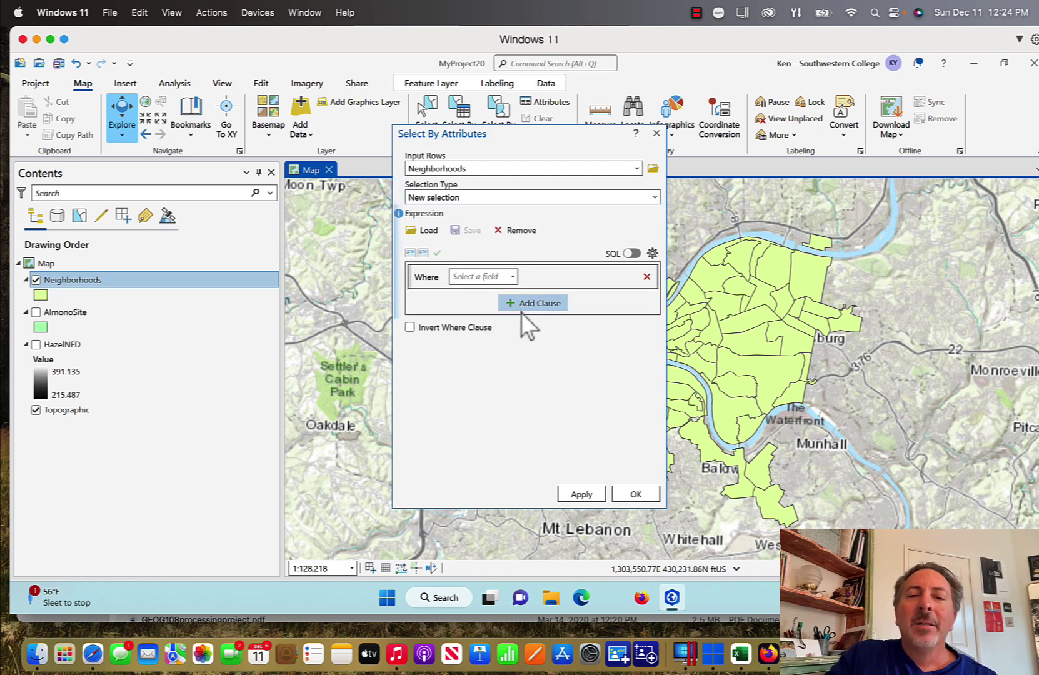
pyautogui.click(512, 277)
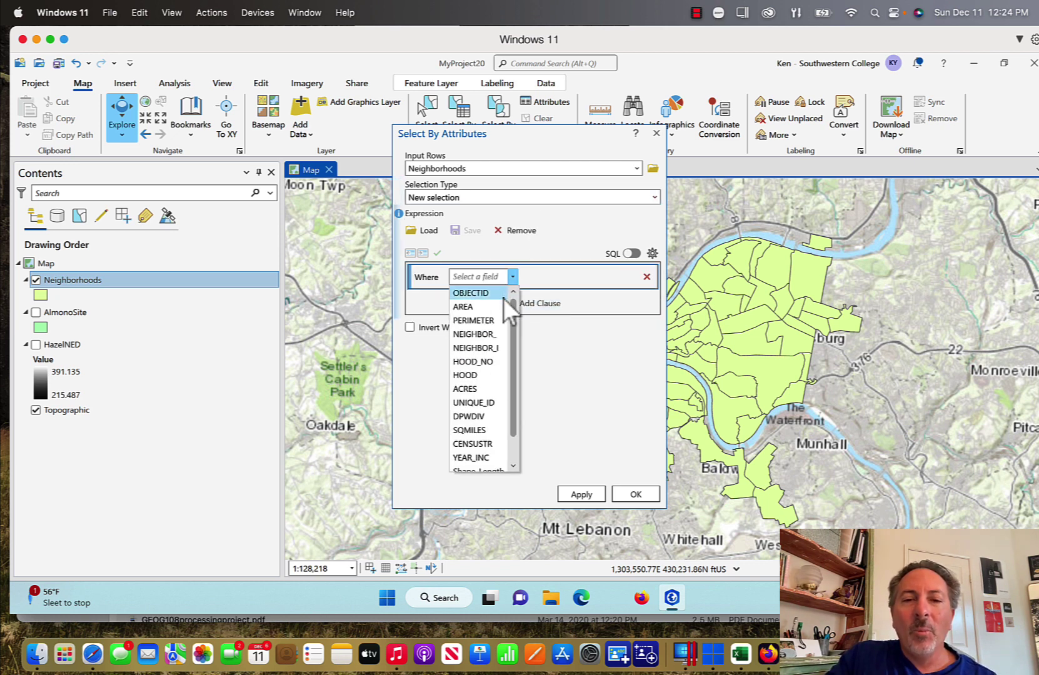
pyautogui.click(474, 375)
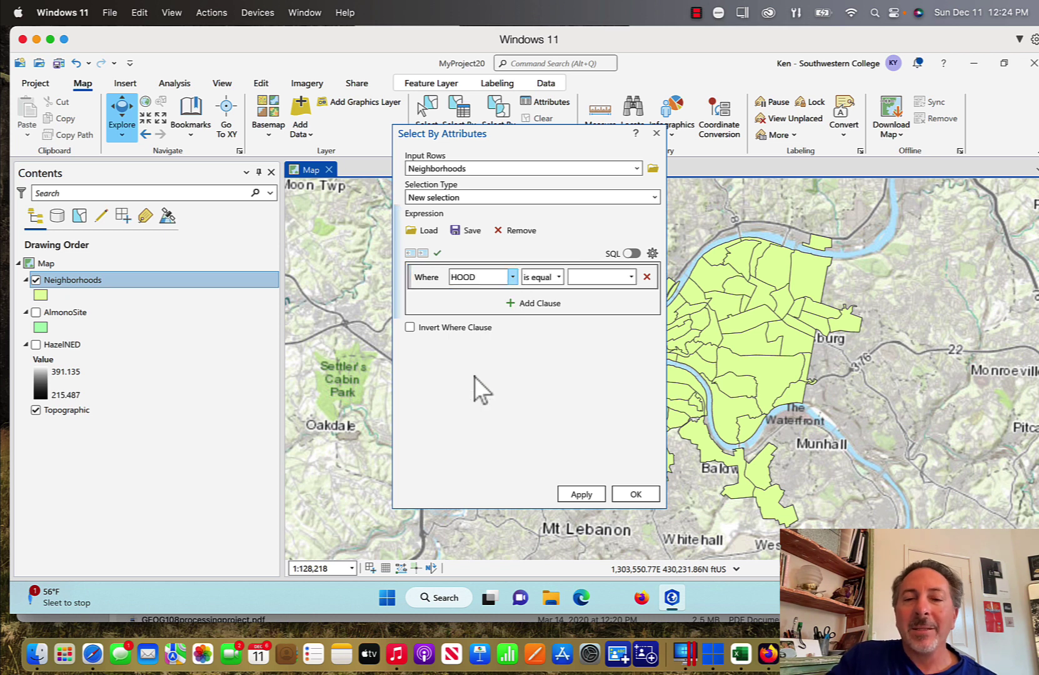
pyautogui.click(632, 278)
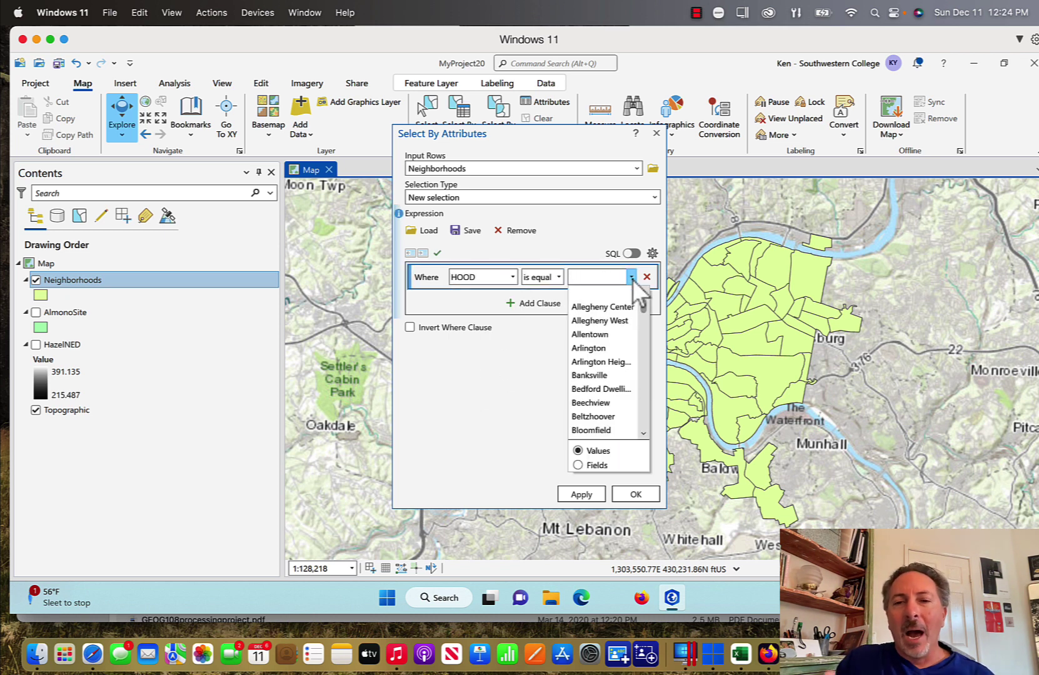
pyautogui.write('Hazelwood')
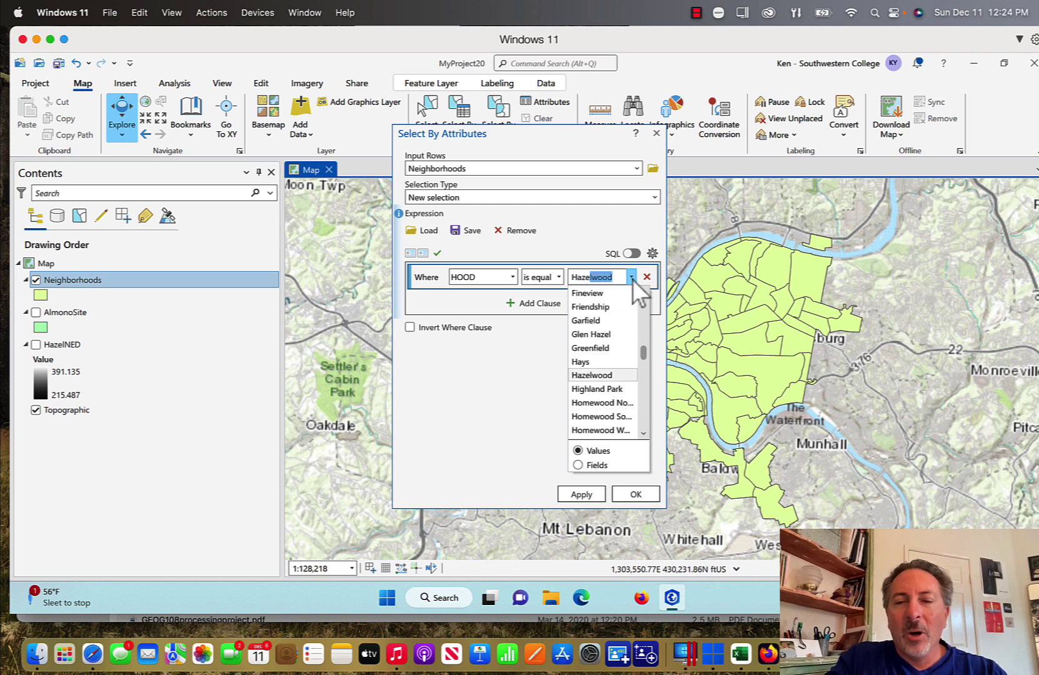
pyautogui.click(632, 278)
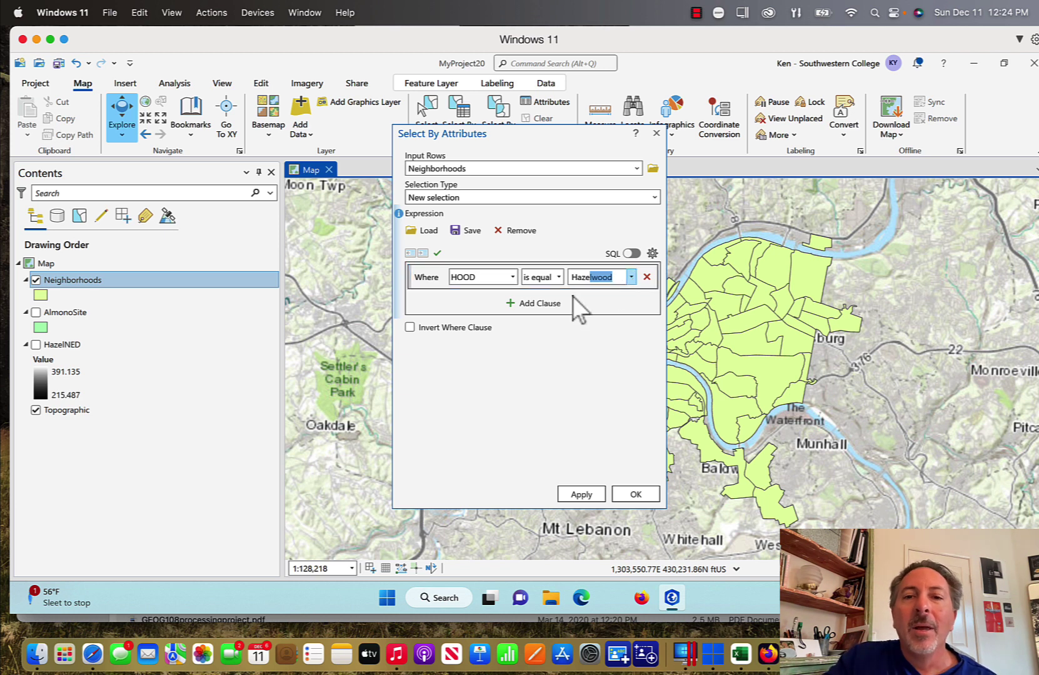
pyautogui.click(534, 301)
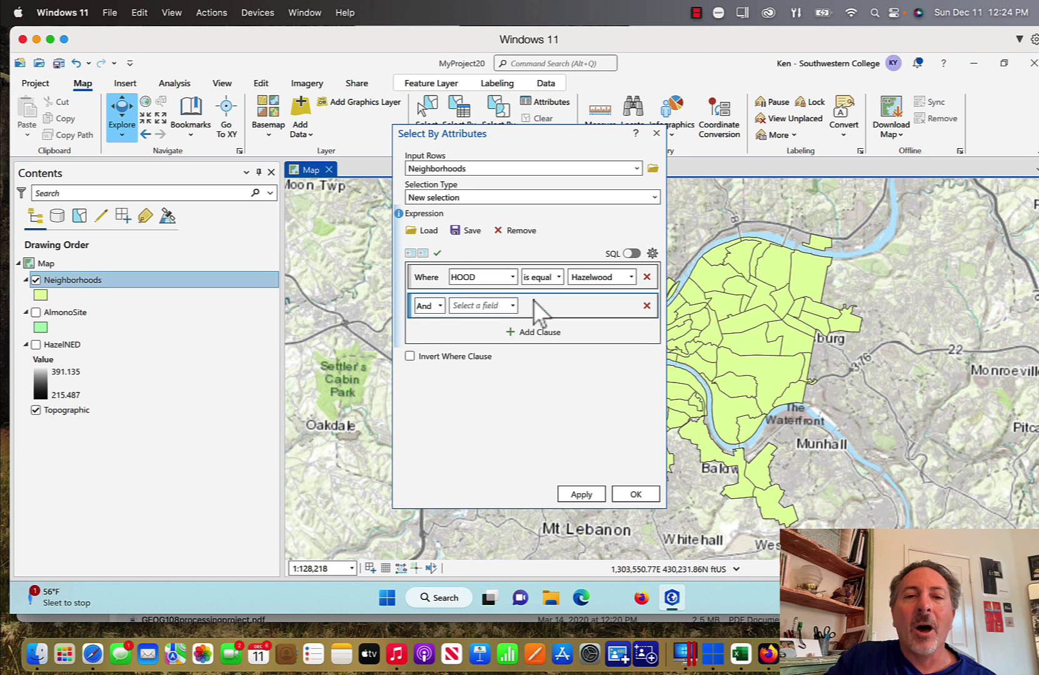
# Step: Make the second clause Or HOOD is equal Glen Hazel
pyautogui.click(440, 306)
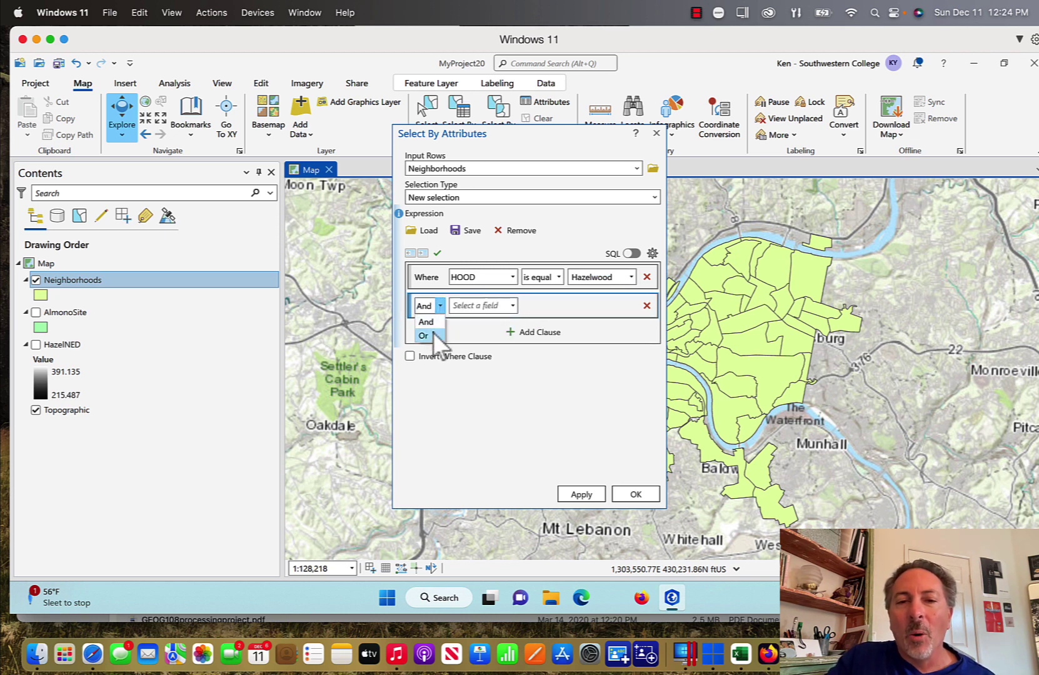
pyautogui.click(433, 334)
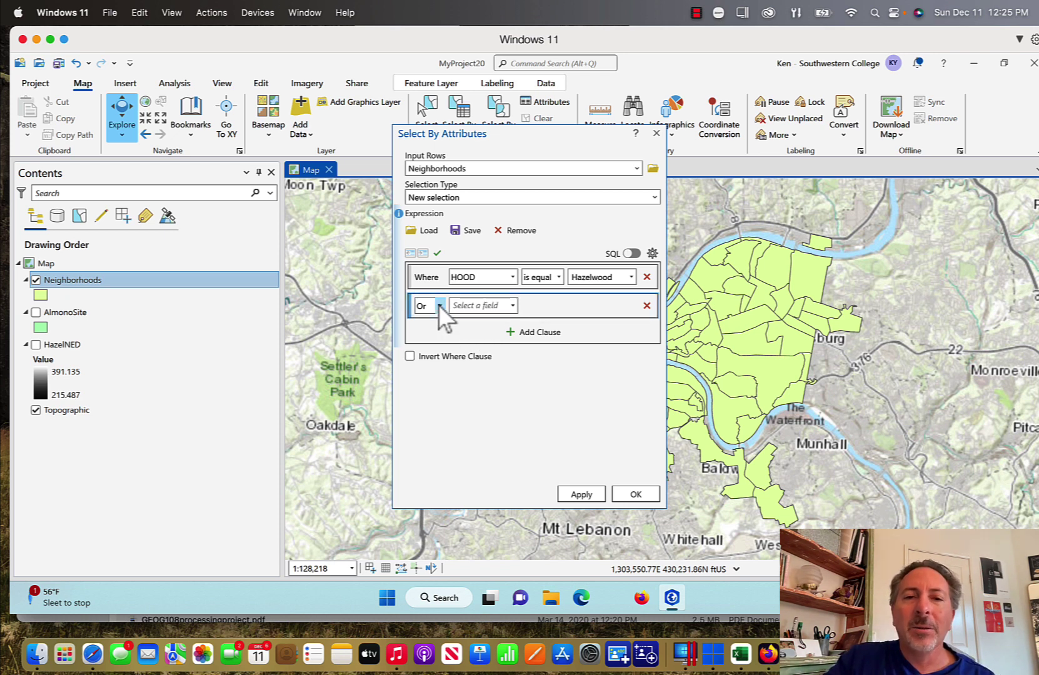
pyautogui.click(513, 306)
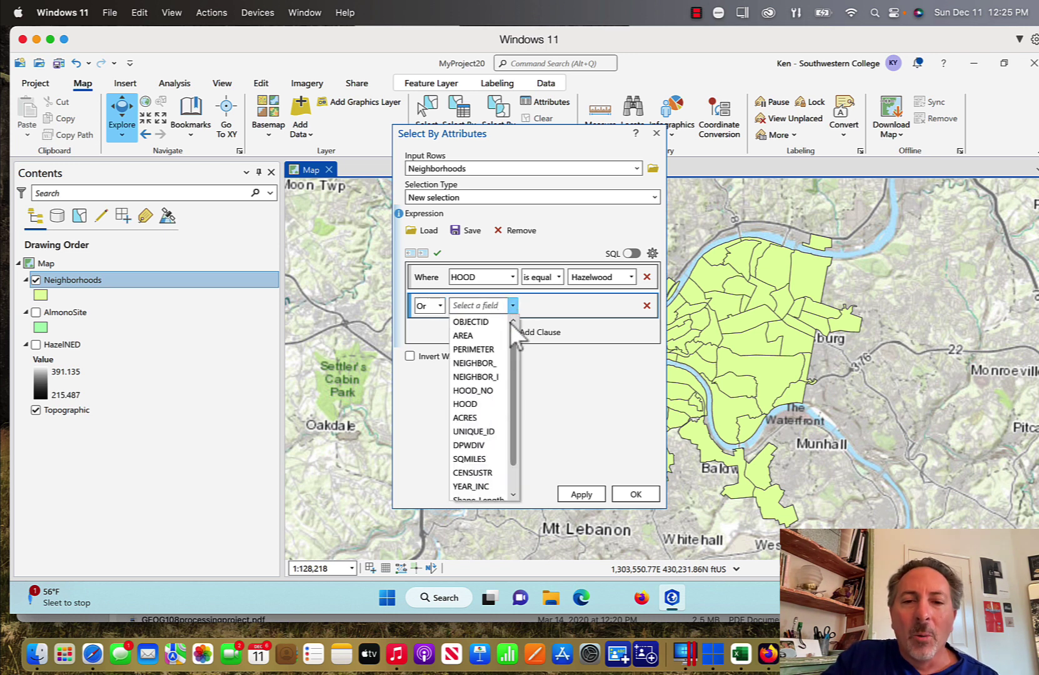
pyautogui.click(480, 401)
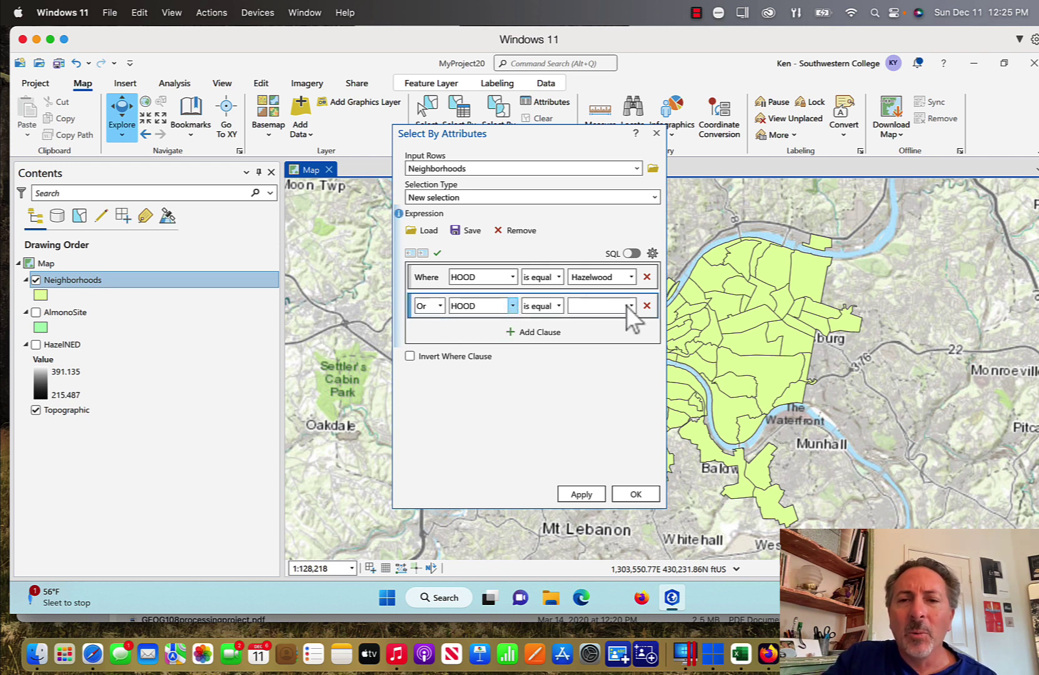
pyautogui.click(632, 305)
pyautogui.write('Gle')
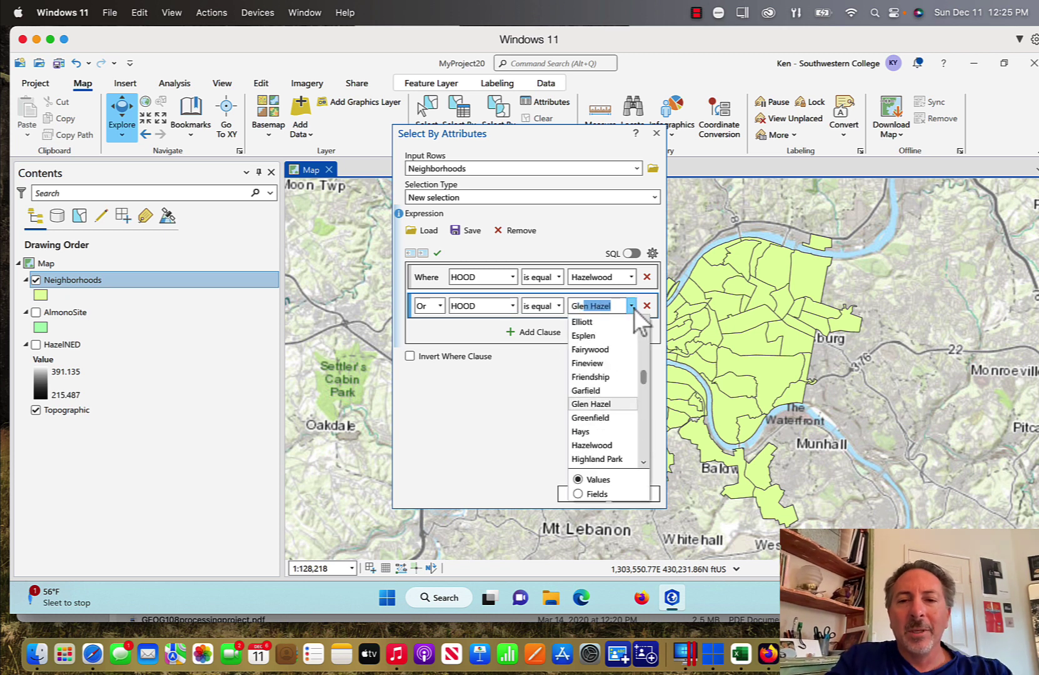
pyautogui.press('Escape')
# Step: Add a third clause: Or HOOD is equal Greenfield
pyautogui.click(532, 332)
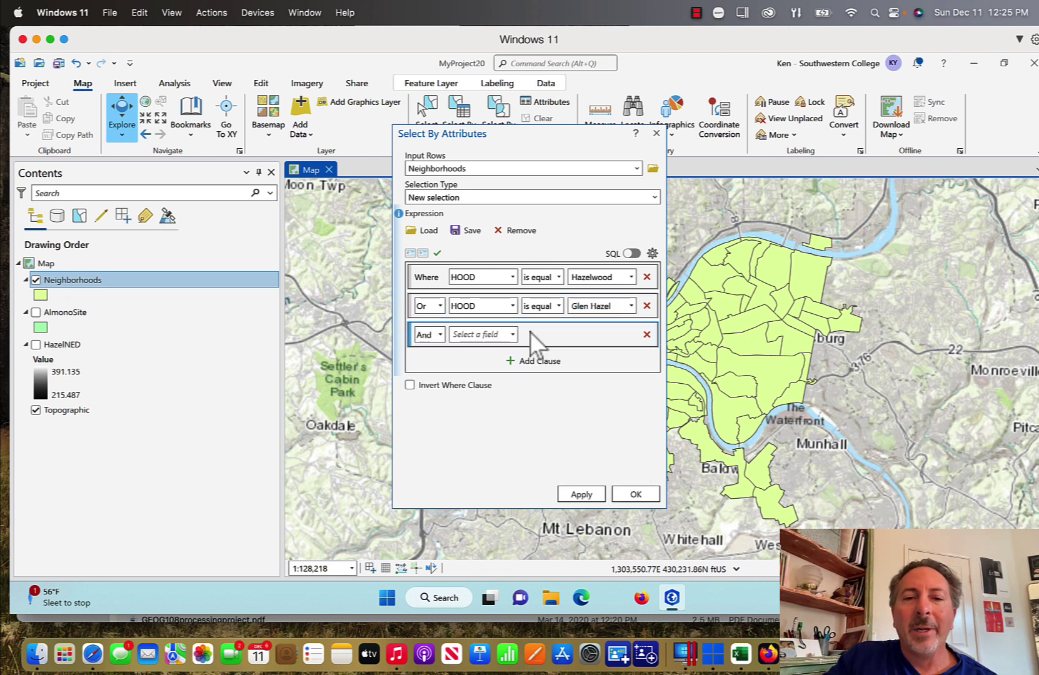
pyautogui.click(442, 335)
pyautogui.click(431, 364)
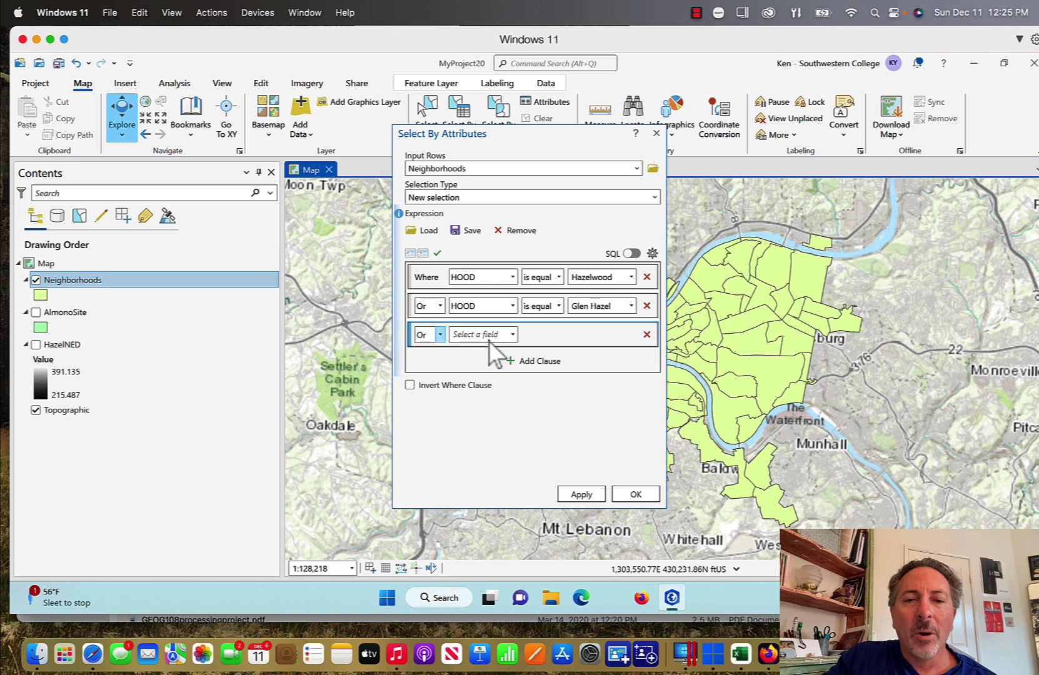
pyautogui.click(512, 335)
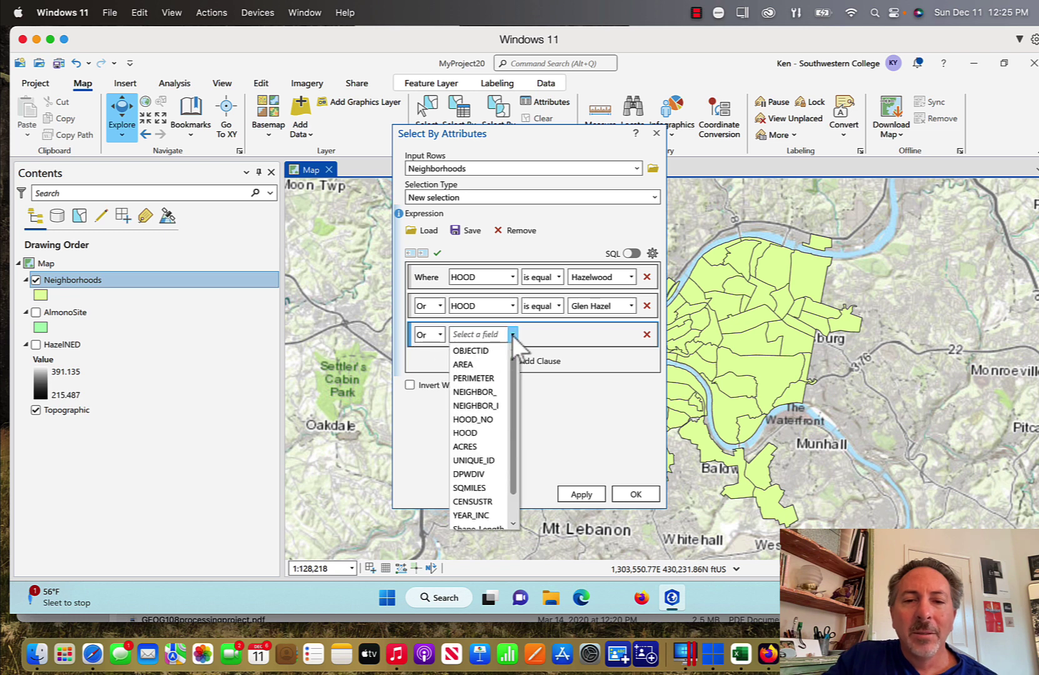
pyautogui.click(475, 432)
pyautogui.click(633, 334)
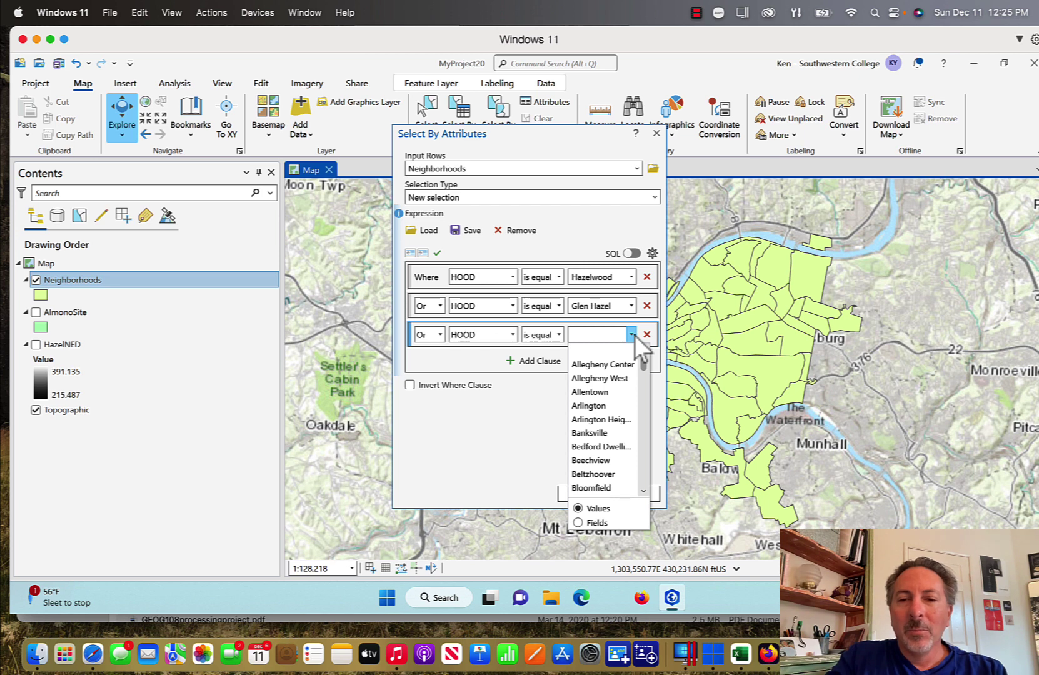
pyautogui.write('Greenfield')
pyautogui.click(634, 335)
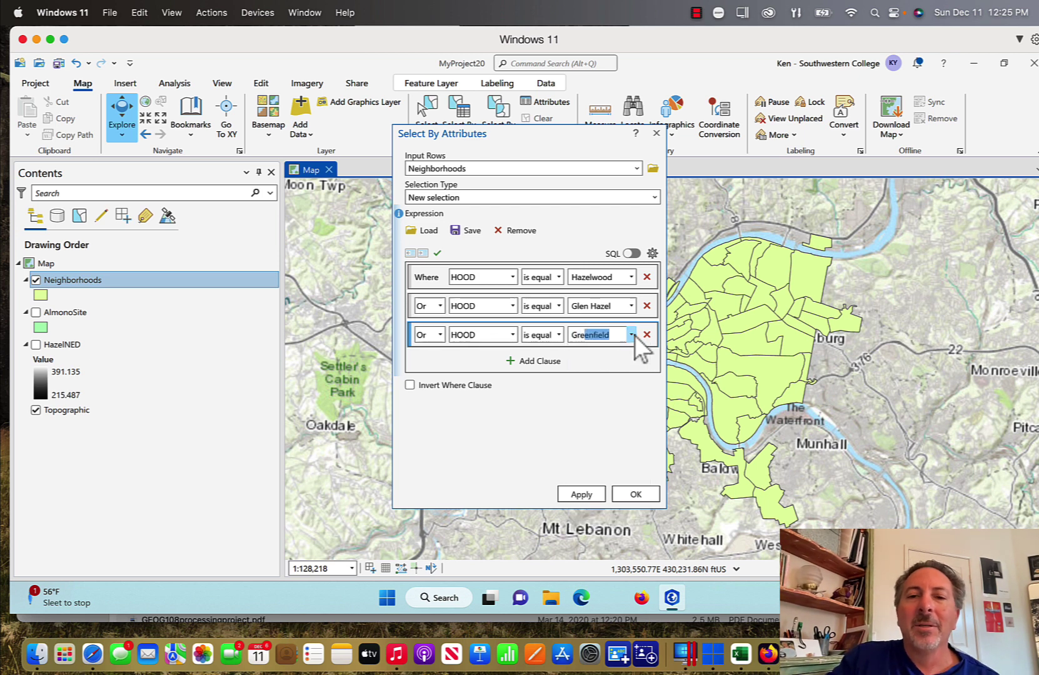
# Step: Add a fourth clause Or HOOD is equal Squirrel Hill South and run the selection
pyautogui.click(514, 363)
pyautogui.click(440, 363)
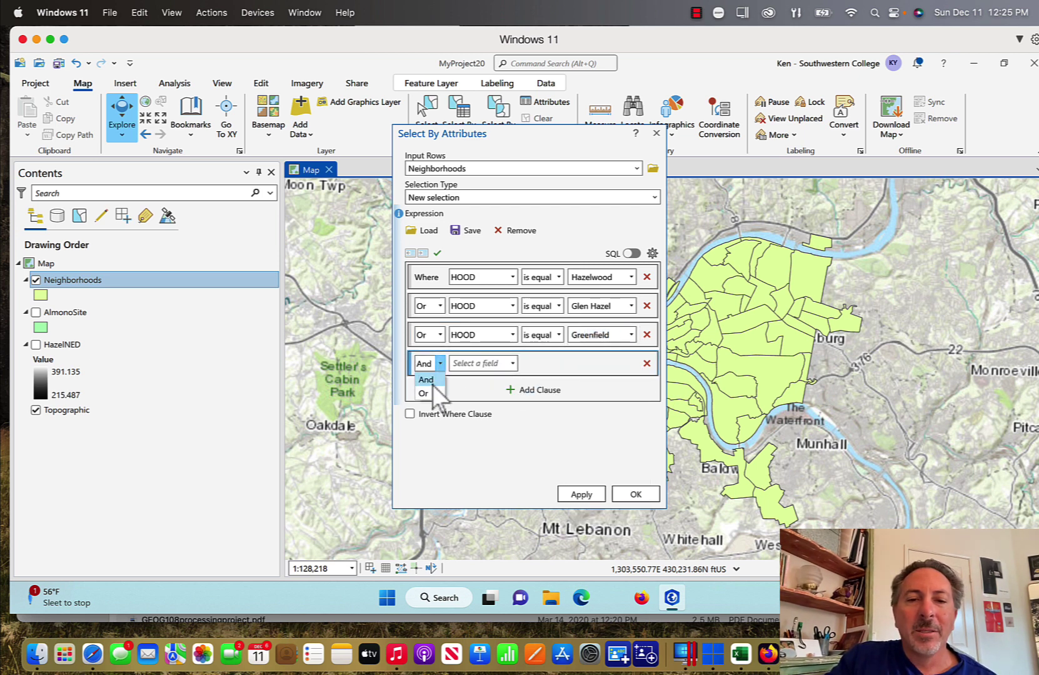
pyautogui.click(430, 392)
pyautogui.click(512, 364)
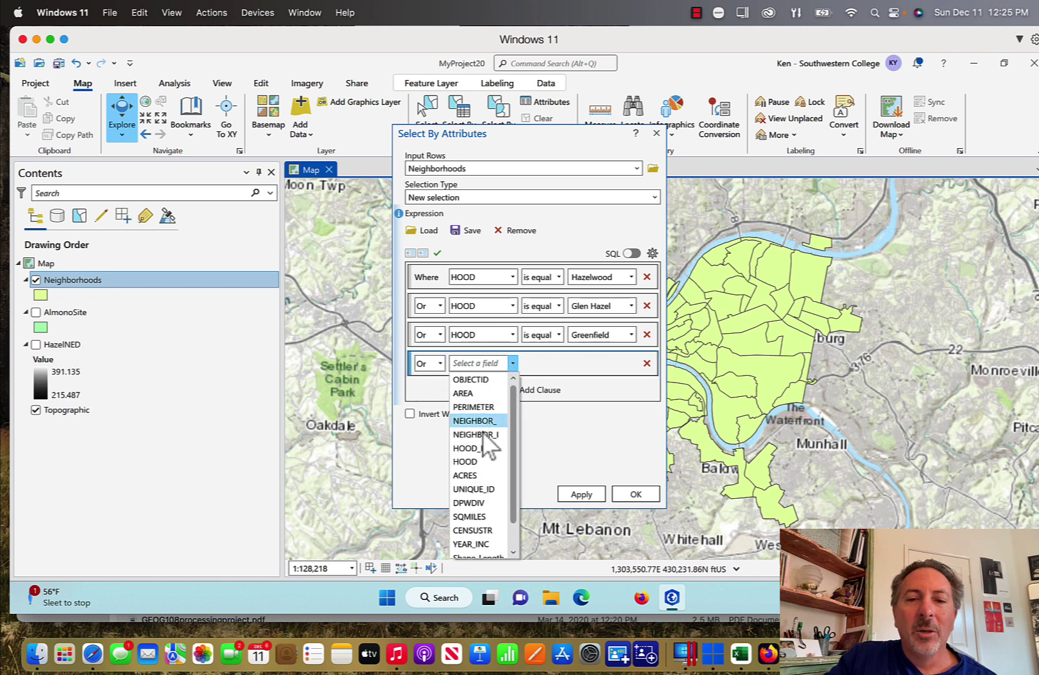
pyautogui.click(471, 461)
pyautogui.click(630, 367)
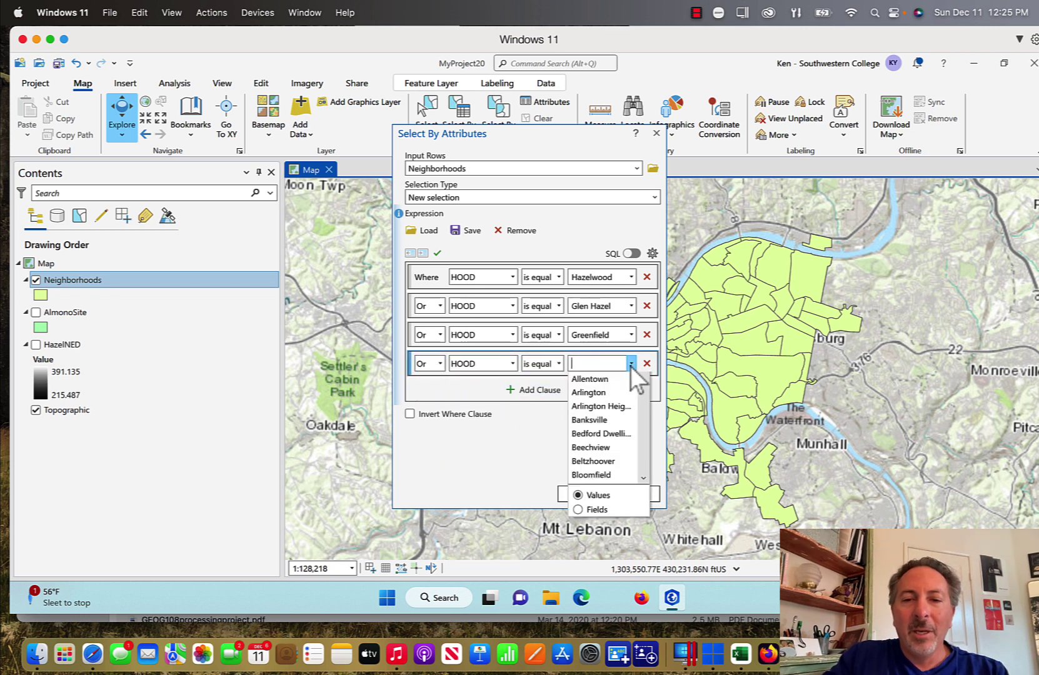
pyautogui.press('Down')
pyautogui.write('Sq')
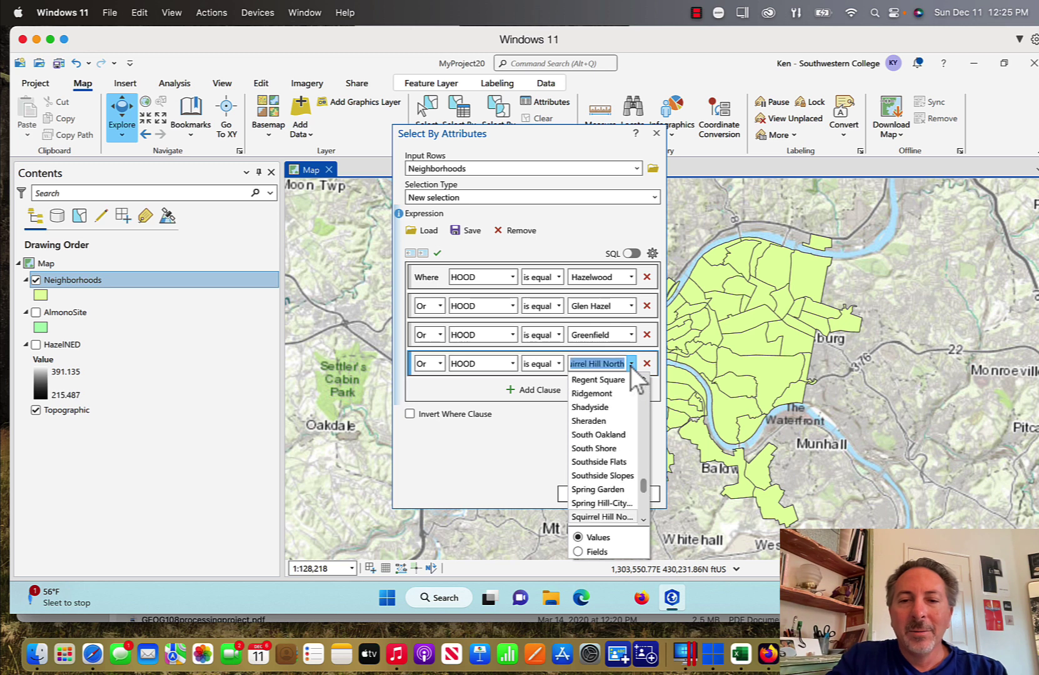
pyautogui.click(644, 519)
pyautogui.click(625, 517)
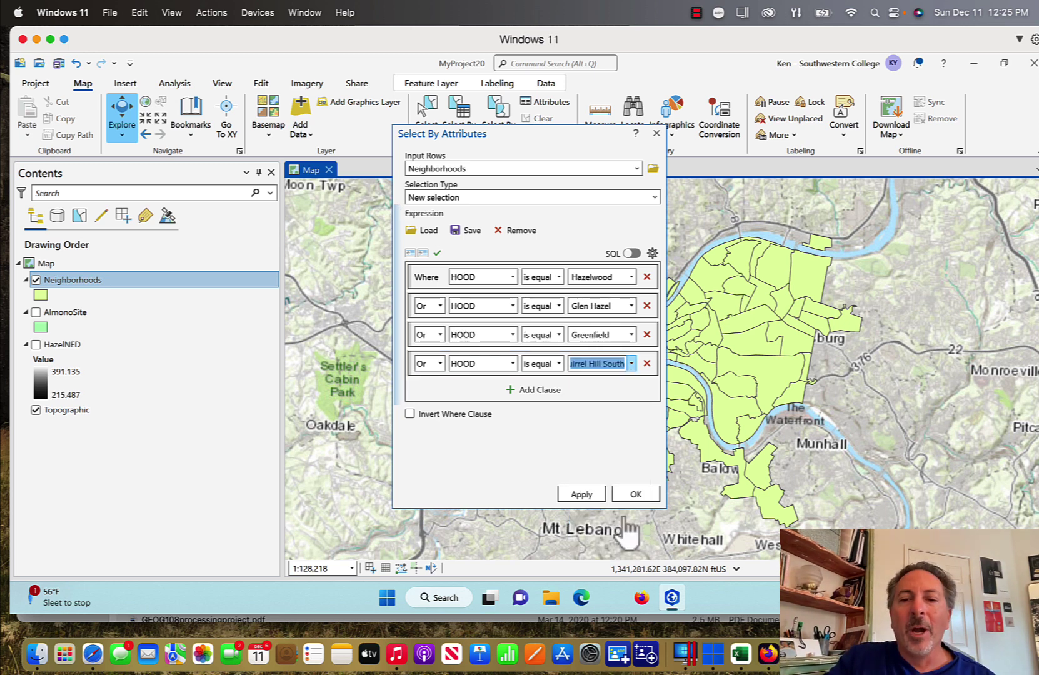
pyautogui.click(632, 494)
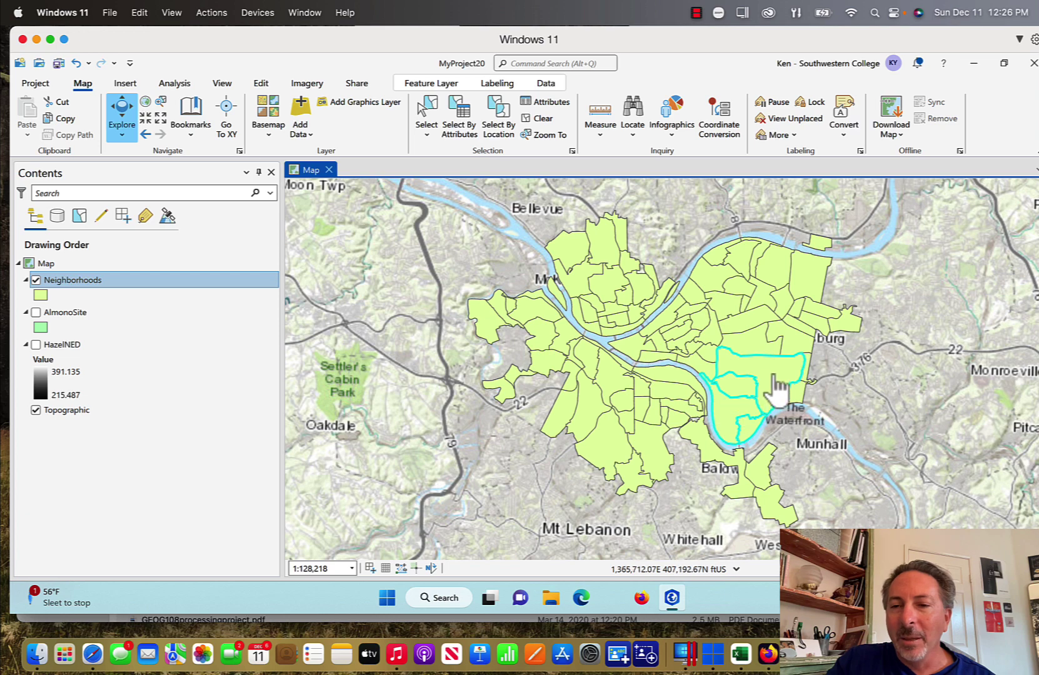
pyautogui.click(36, 280)
pyautogui.click(35, 281)
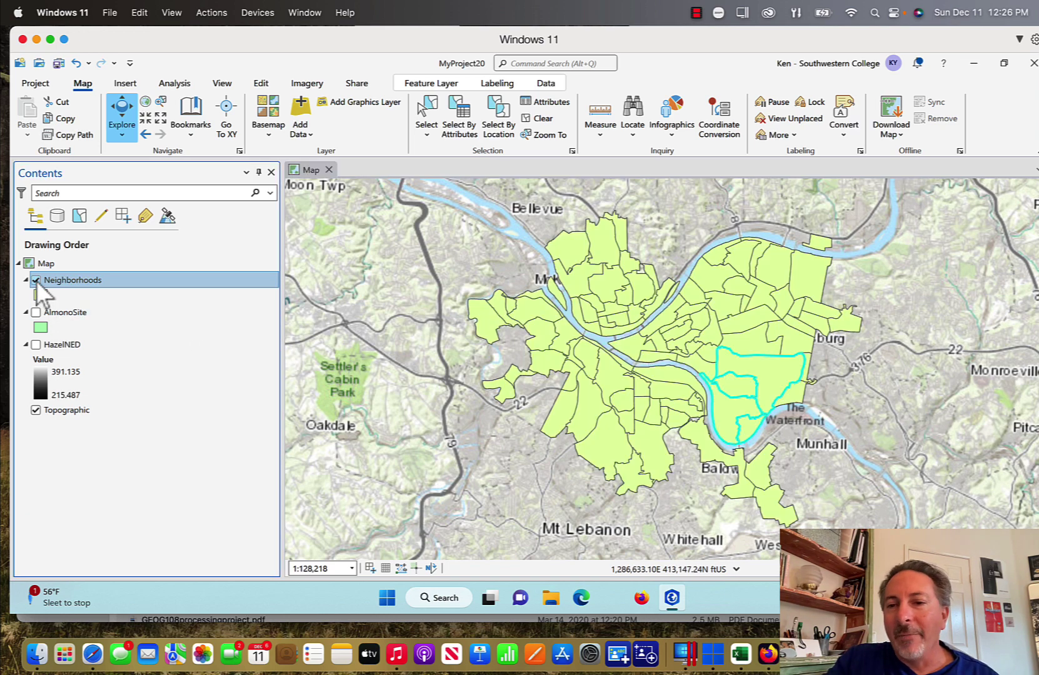
pyautogui.click(36, 280)
pyautogui.click(35, 281)
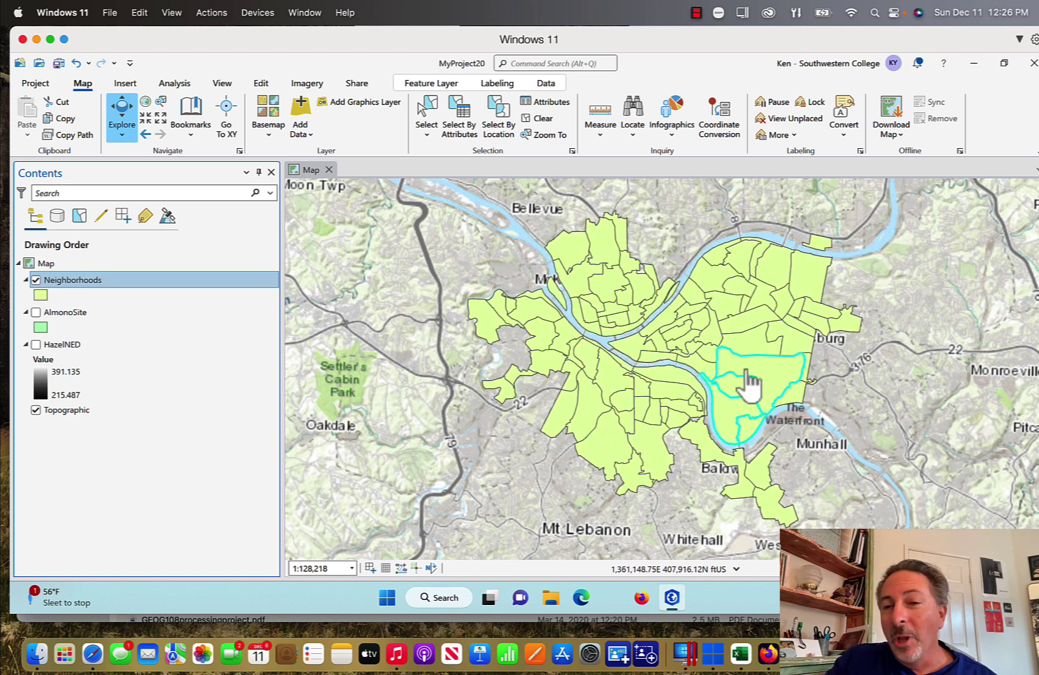
# Step: Make a new layer from the selected Neighborhoods features
pyautogui.rightClick(95, 278)
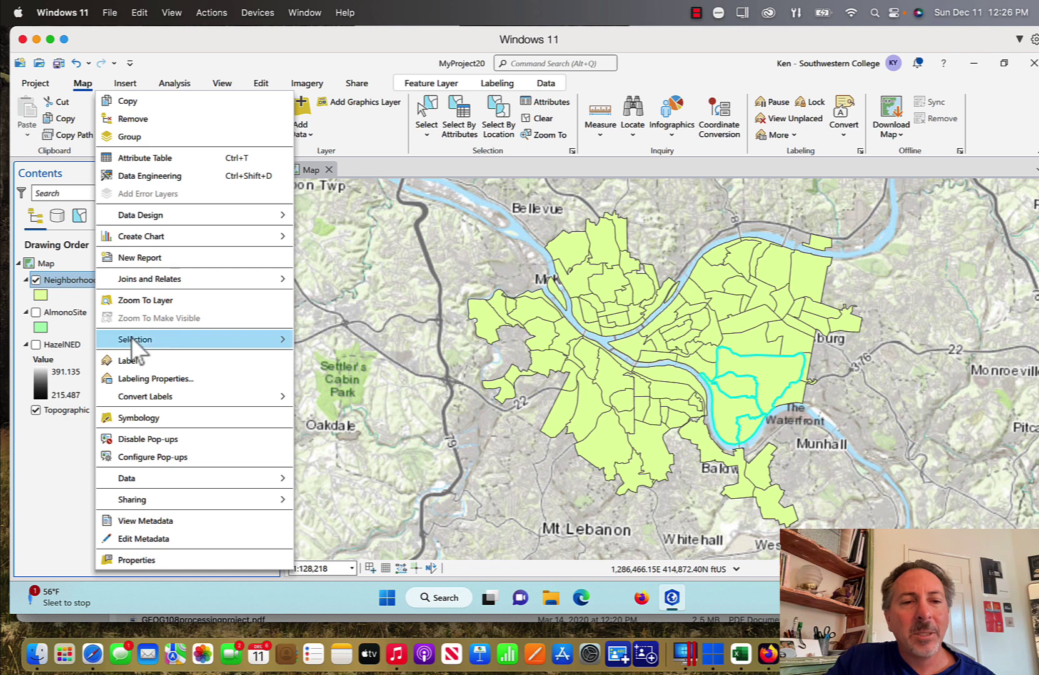
pyautogui.moveTo(134, 339)
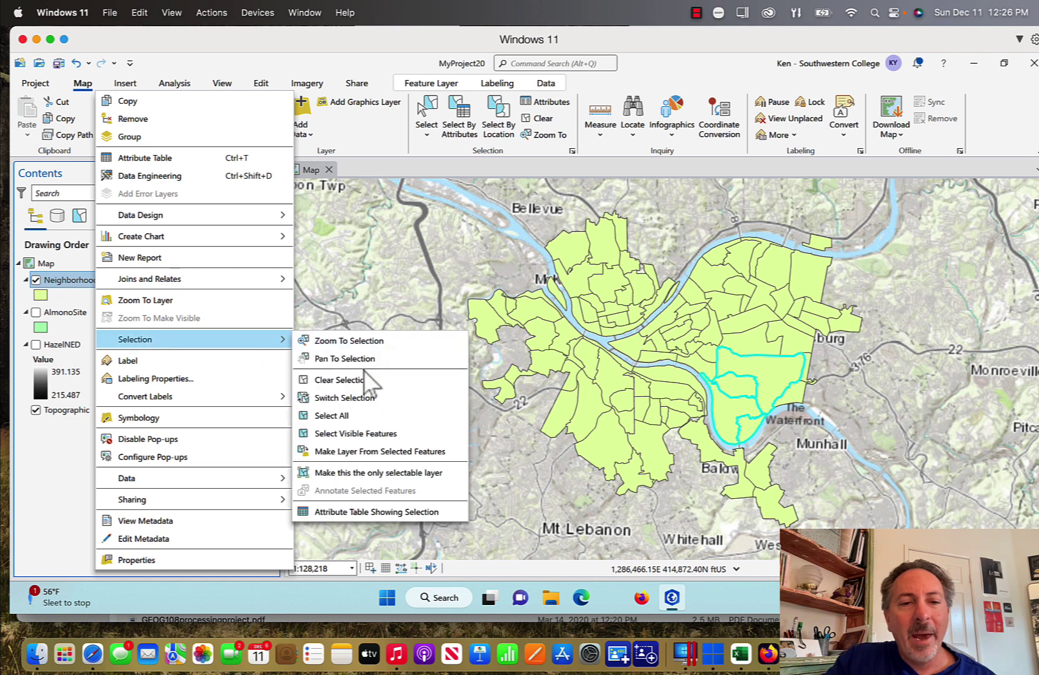
pyautogui.click(390, 451)
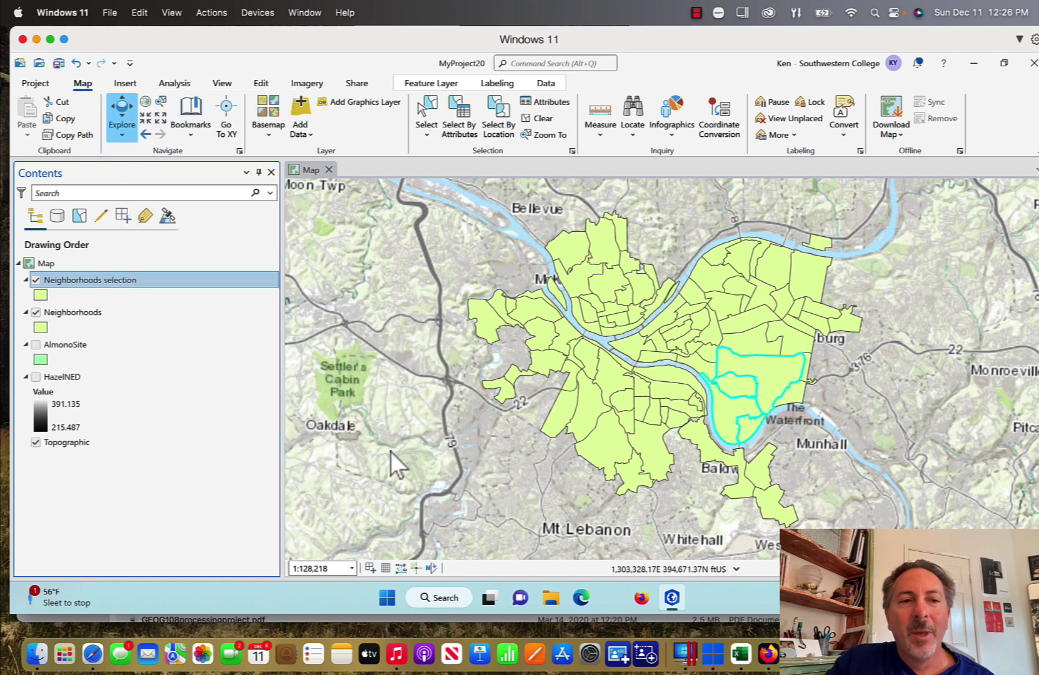
# Step: Rename the new selection layer to AlmonoNeighborhoods
pyautogui.click(127, 282)
pyautogui.write('Al')
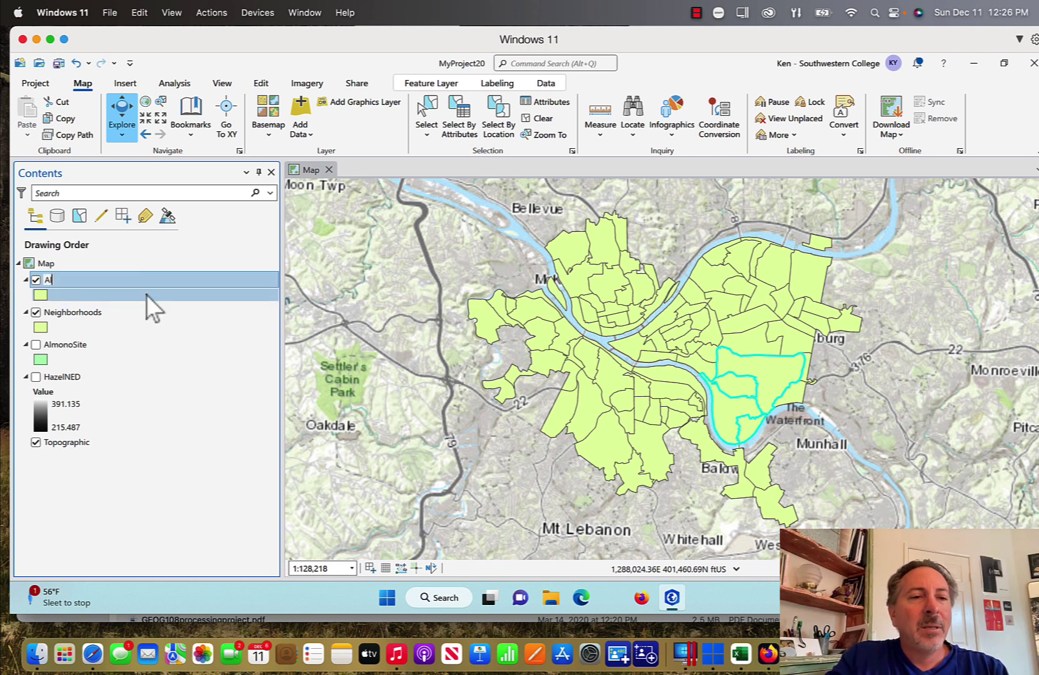
pyautogui.write('monoNe')
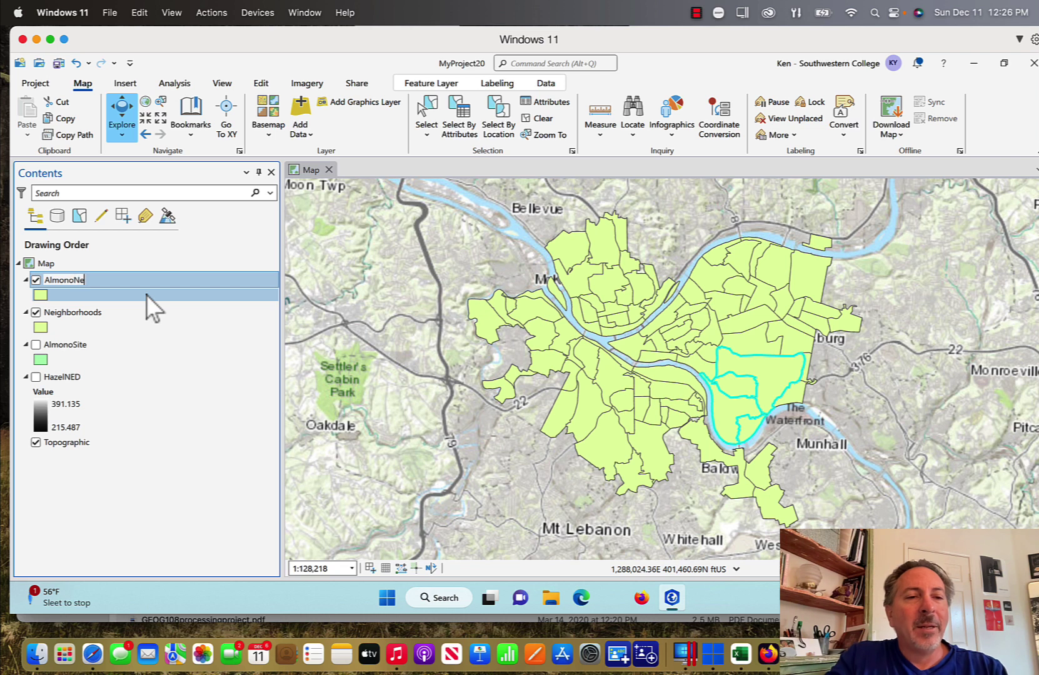
pyautogui.write('ighborhoods')
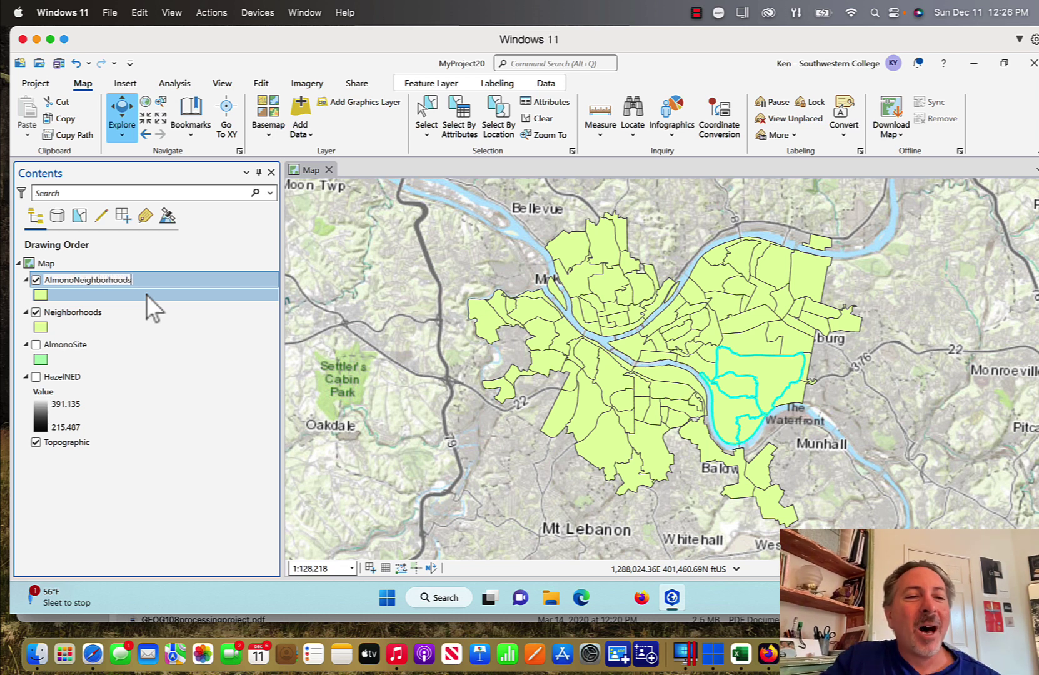
pyautogui.click(127, 483)
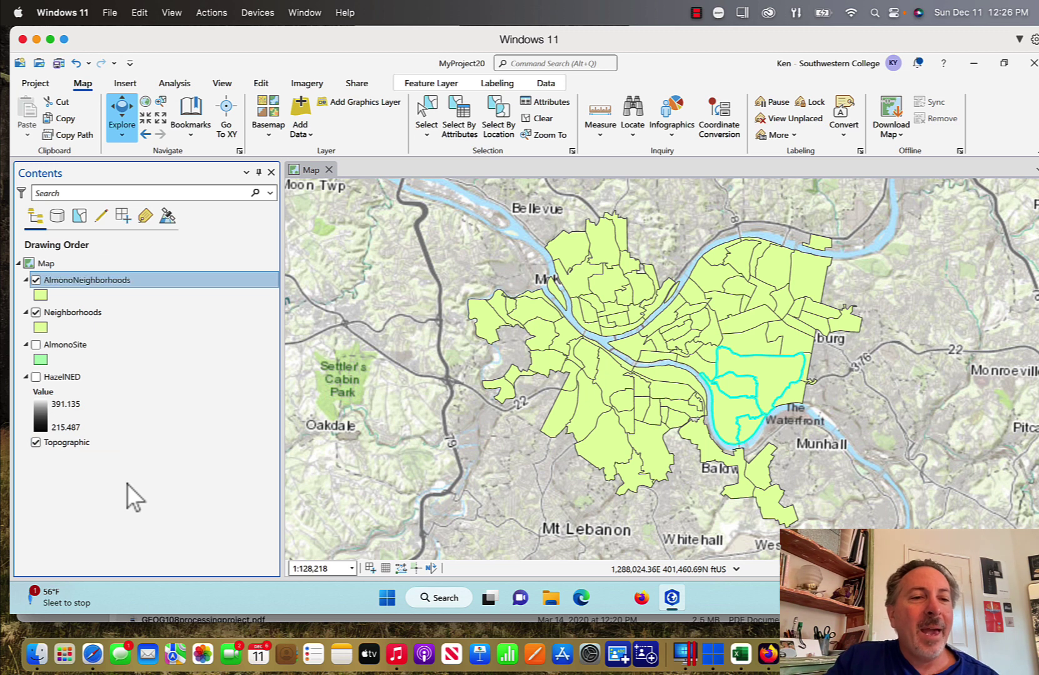
# Step: Hide Neighborhoods and check the four records in the AlmonoNeighborhoods attribute table
pyautogui.click(37, 314)
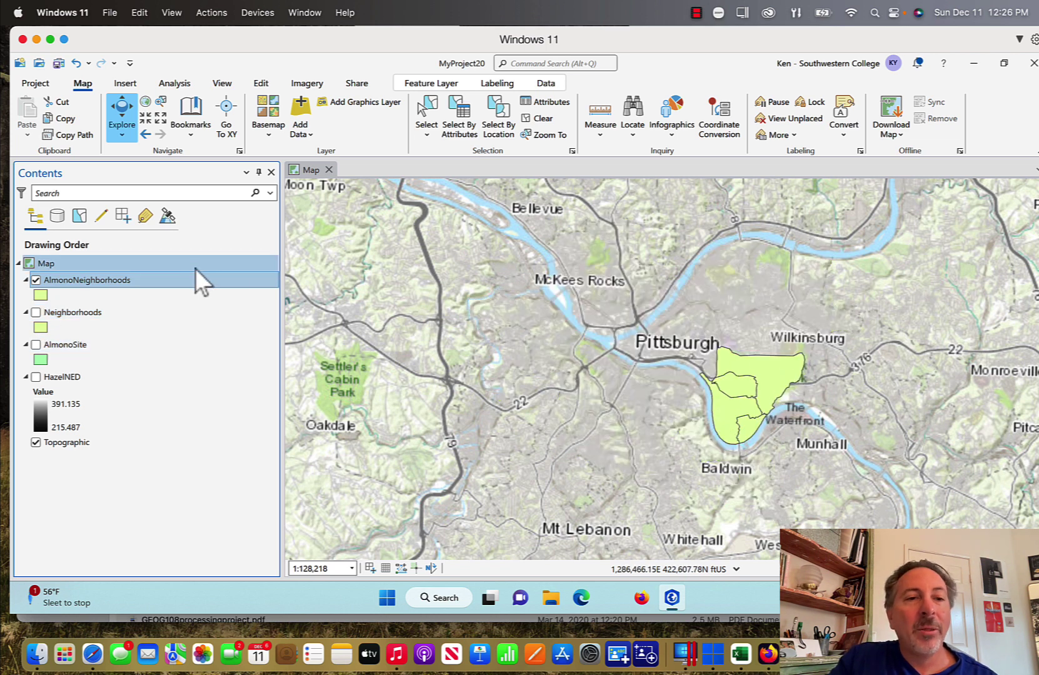
pyautogui.rightClick(121, 281)
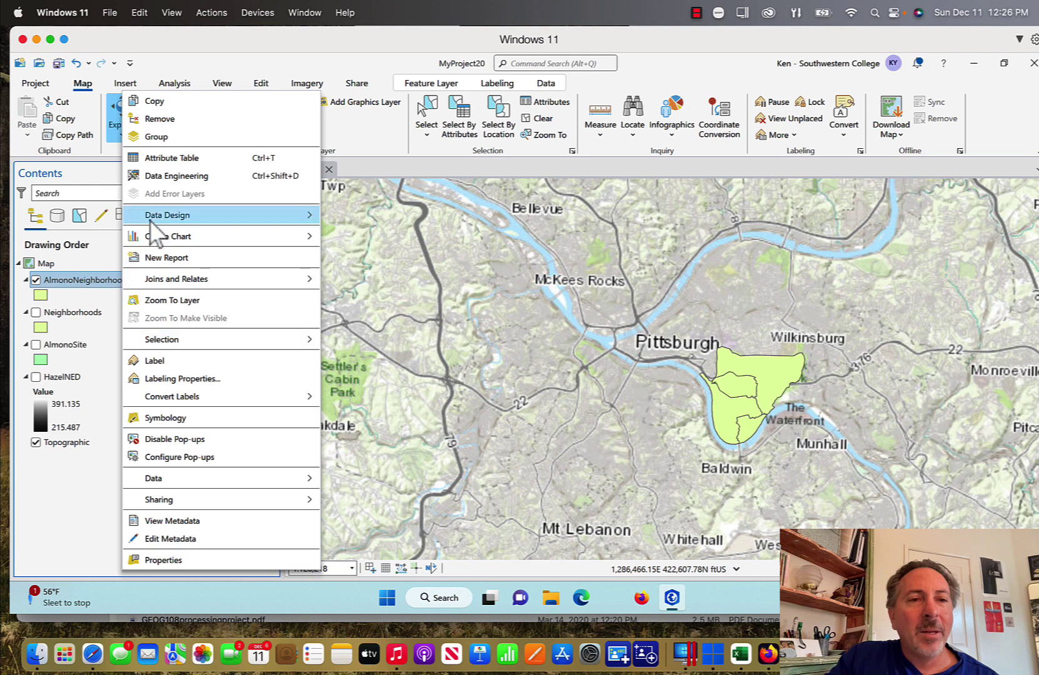
pyautogui.click(161, 164)
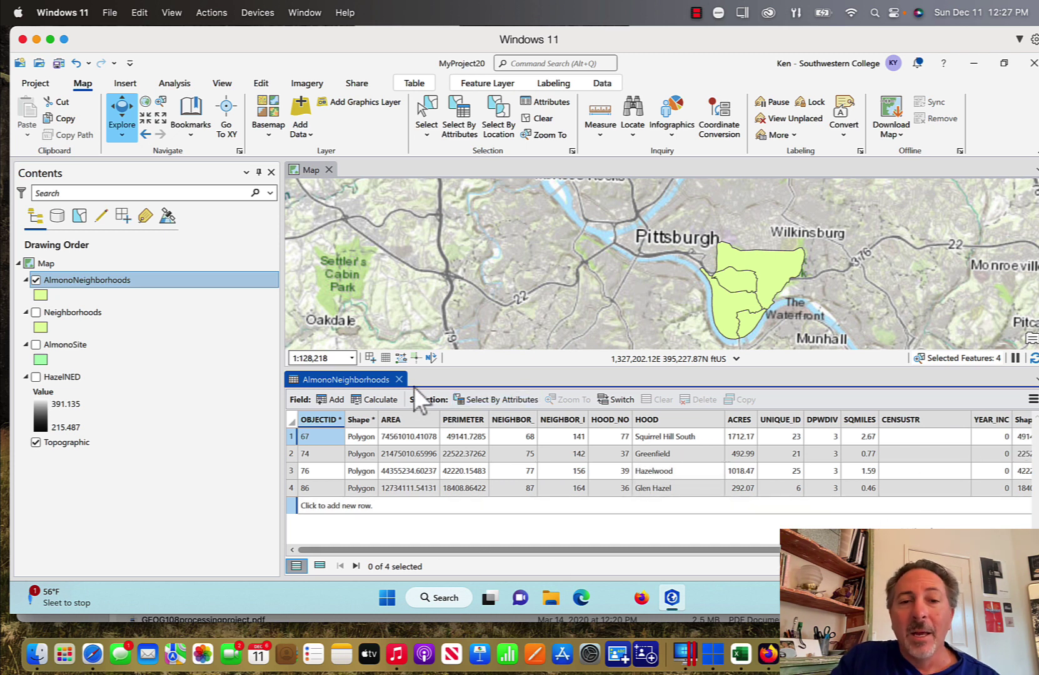
pyautogui.click(400, 380)
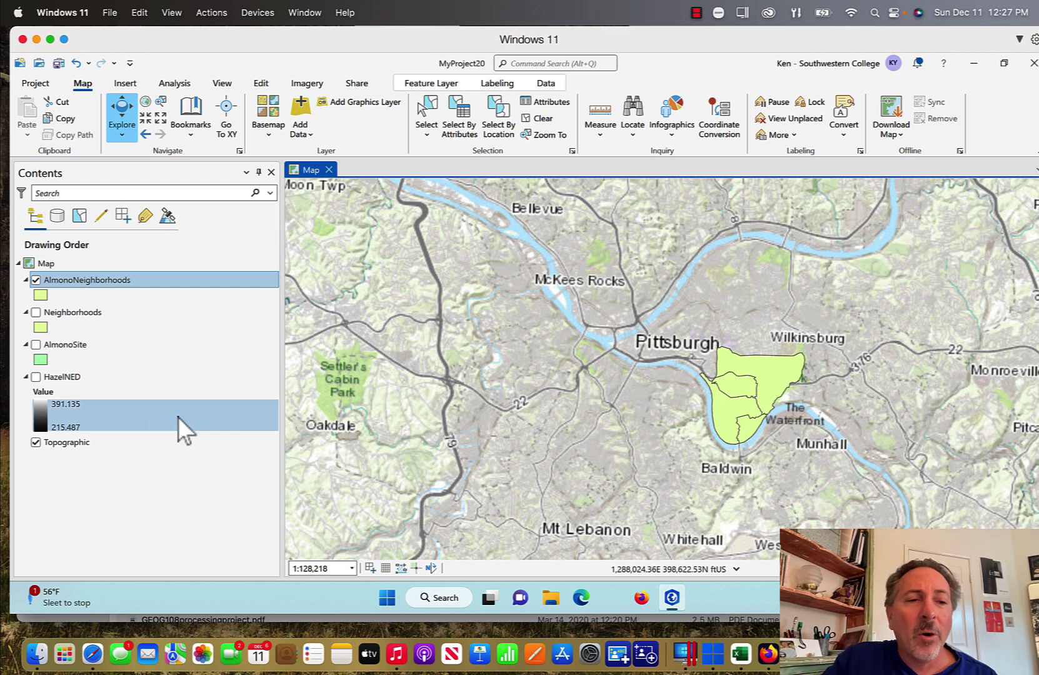
# Step: Turn on the HazelNED elevation raster layer
pyautogui.click(36, 380)
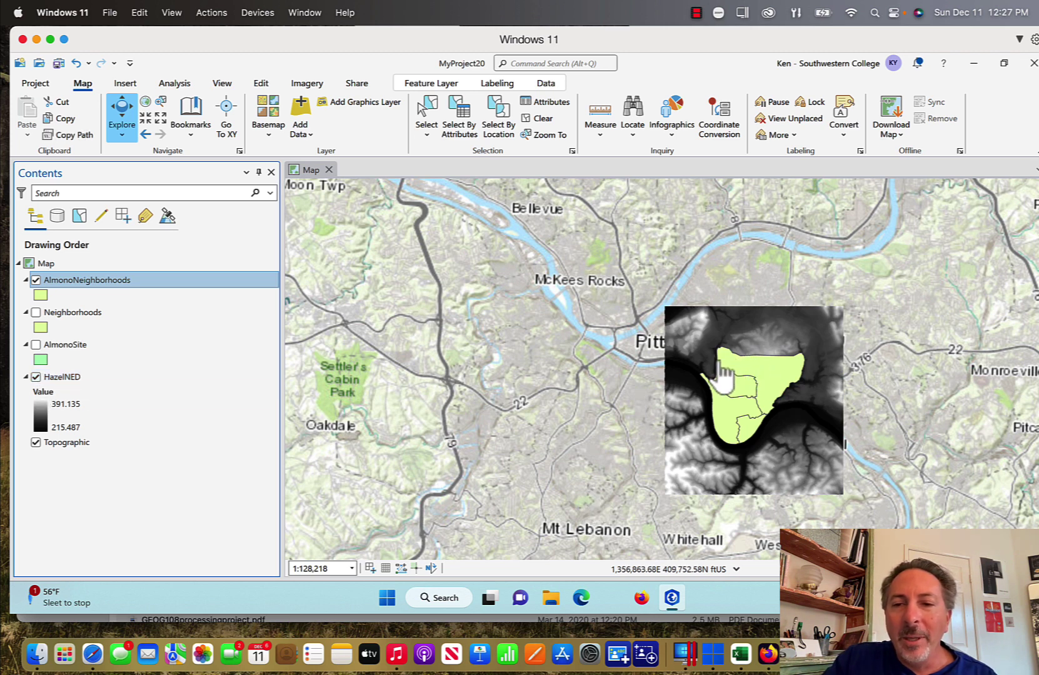